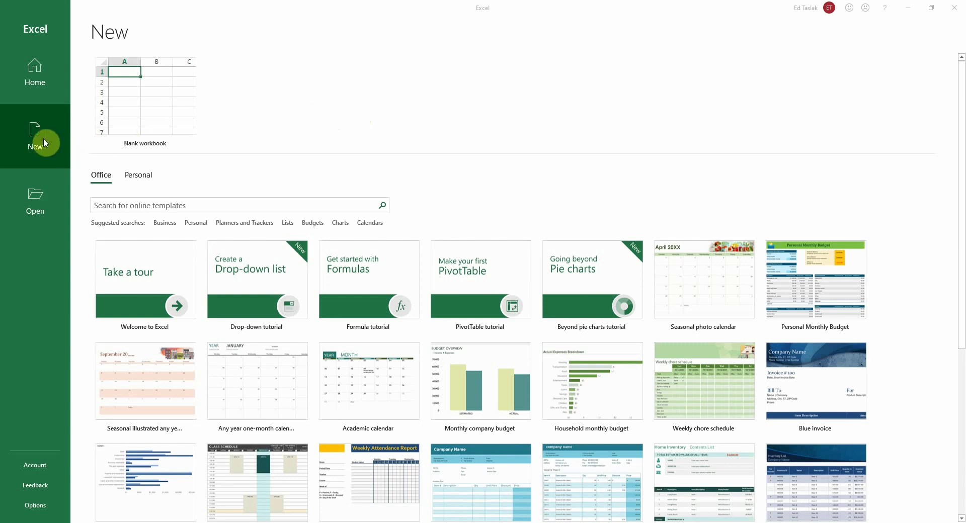
# Step: Search the online templates for "money" and create a workbook from the Money in Excel template
pyautogui.click(183, 209)
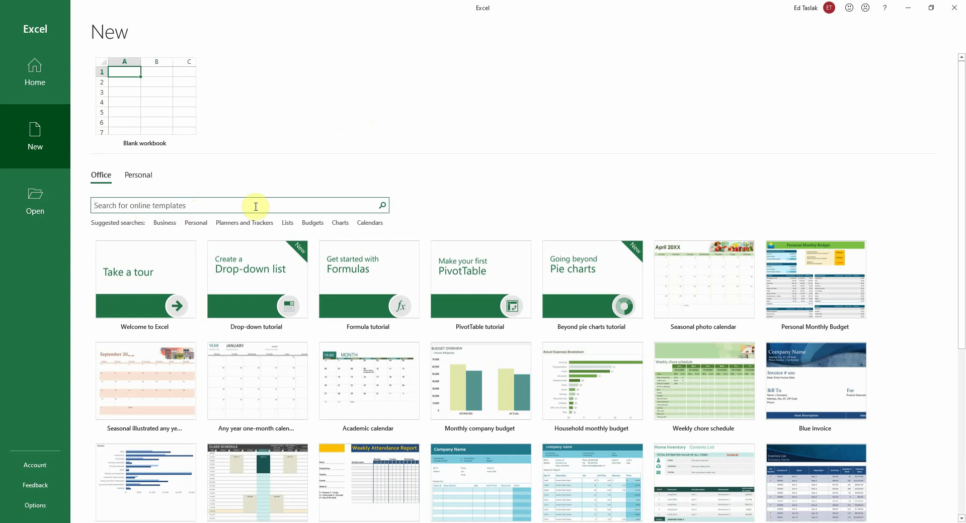
pyautogui.write('money')
pyautogui.press('Return')
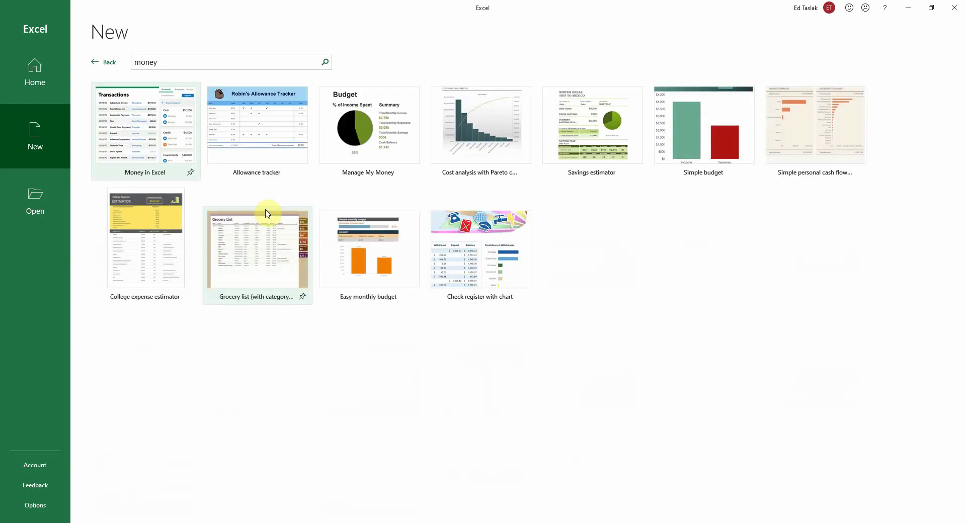
pyautogui.click(151, 129)
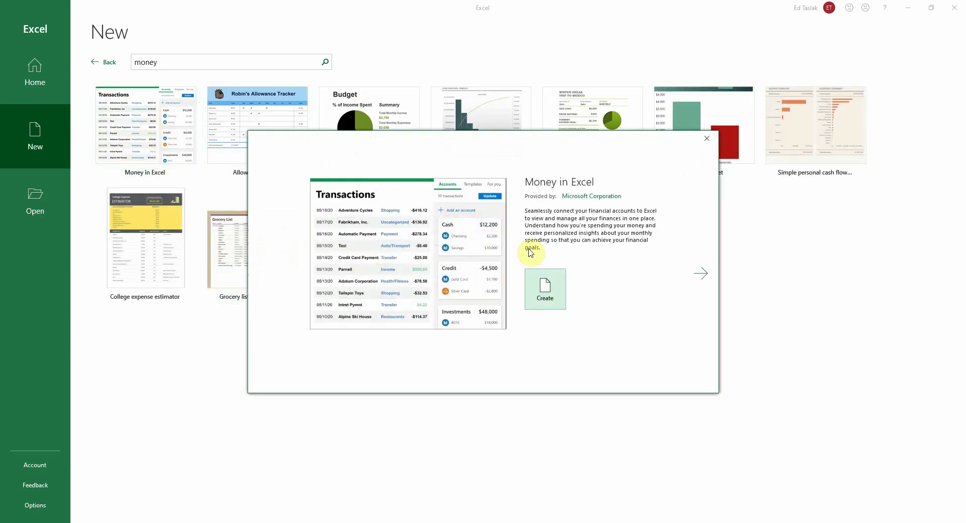
pyautogui.click(552, 291)
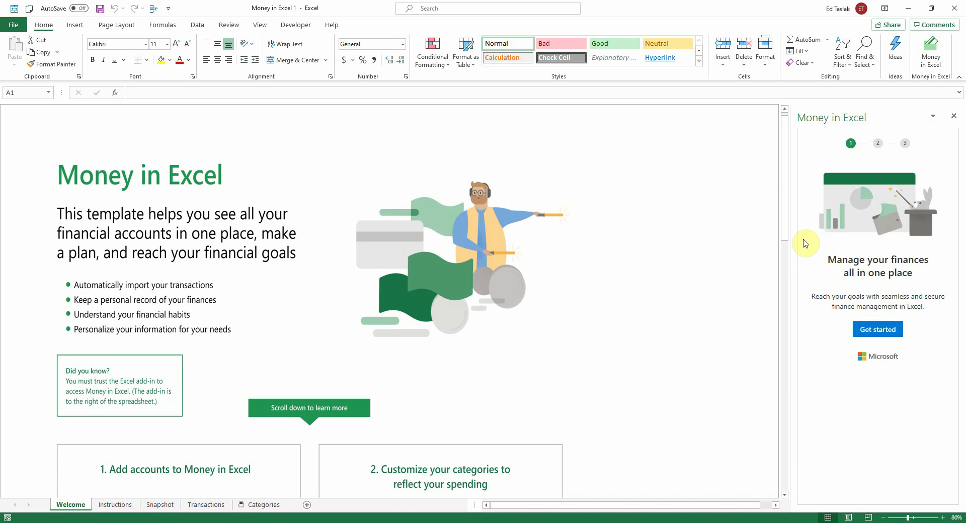
# Step: Start the Money in Excel setup, sign in to Microsoft 365 and agree to connect bank accounts using Plaid
pyautogui.click(866, 326)
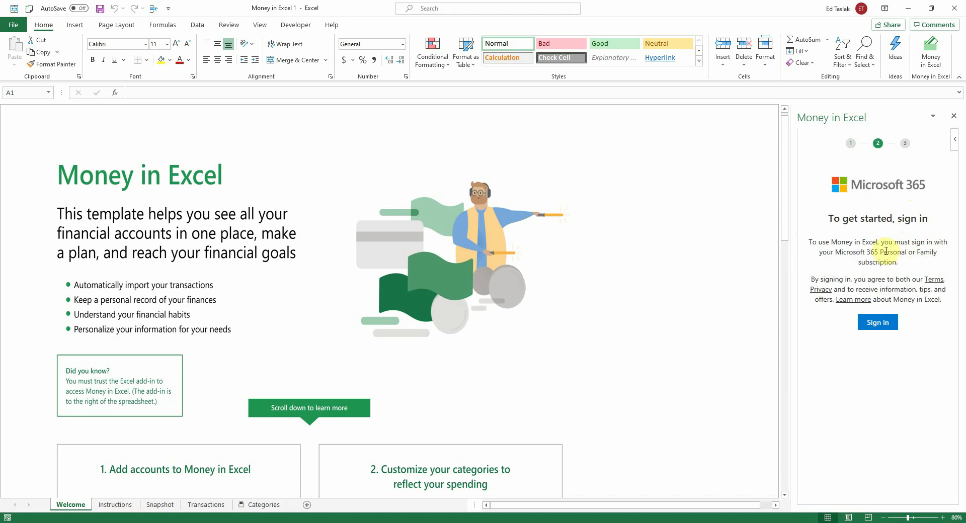
pyautogui.click(880, 327)
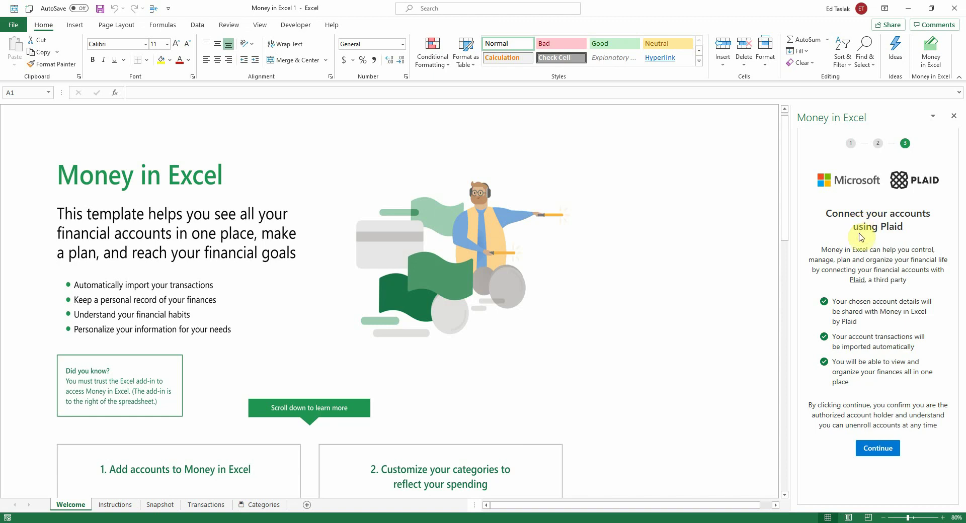
pyautogui.click(883, 451)
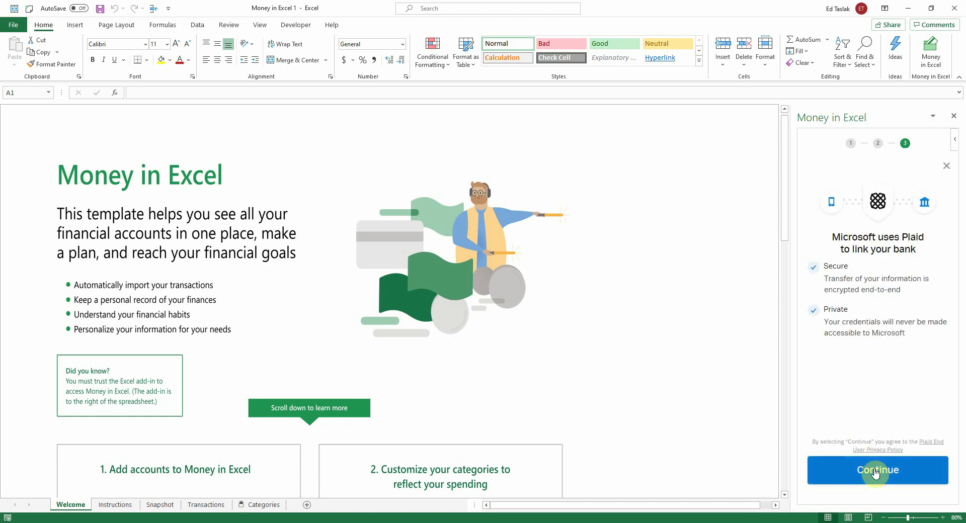
pyautogui.click(875, 473)
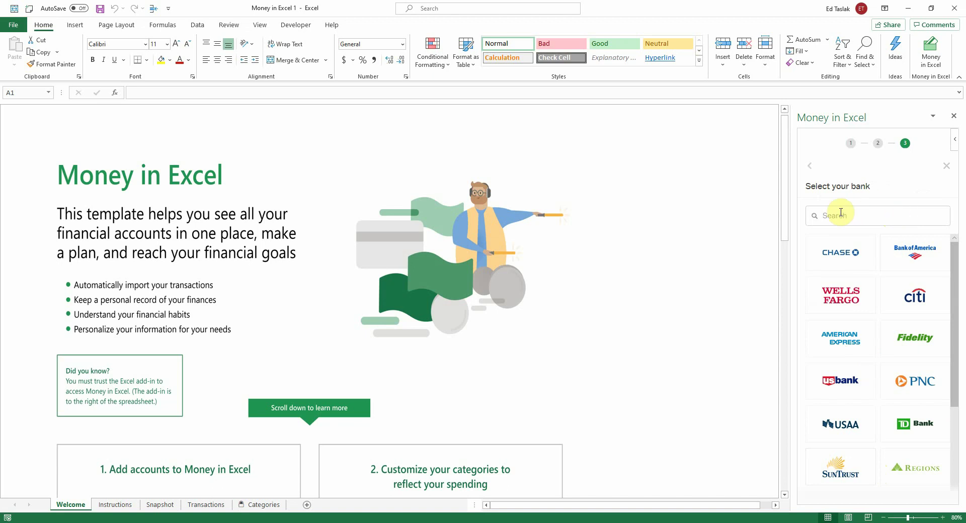
# Step: Choose Bank of America from the list of banks and sign in with the account's online ID and password
pyautogui.scroll(-3, 876, 352)
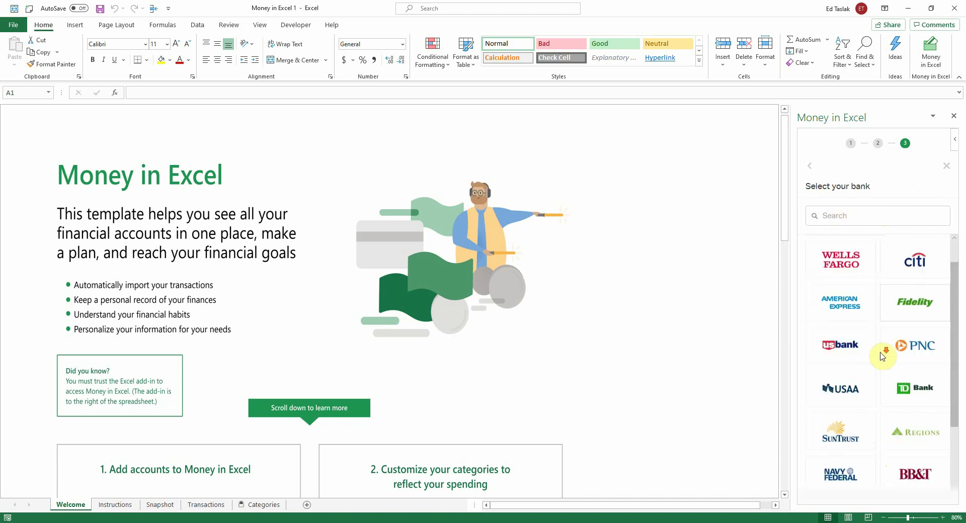
pyautogui.scroll(2, 876, 396)
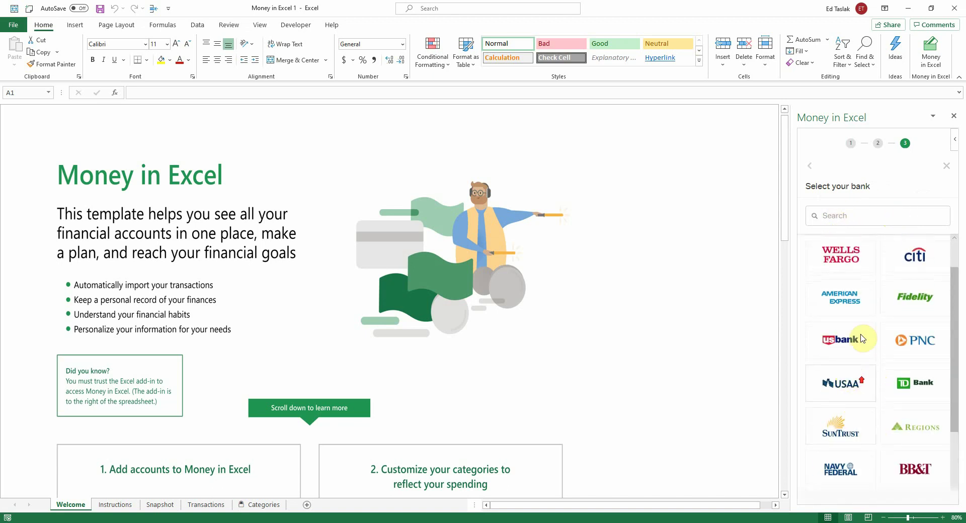
pyautogui.scroll(1, 886, 305)
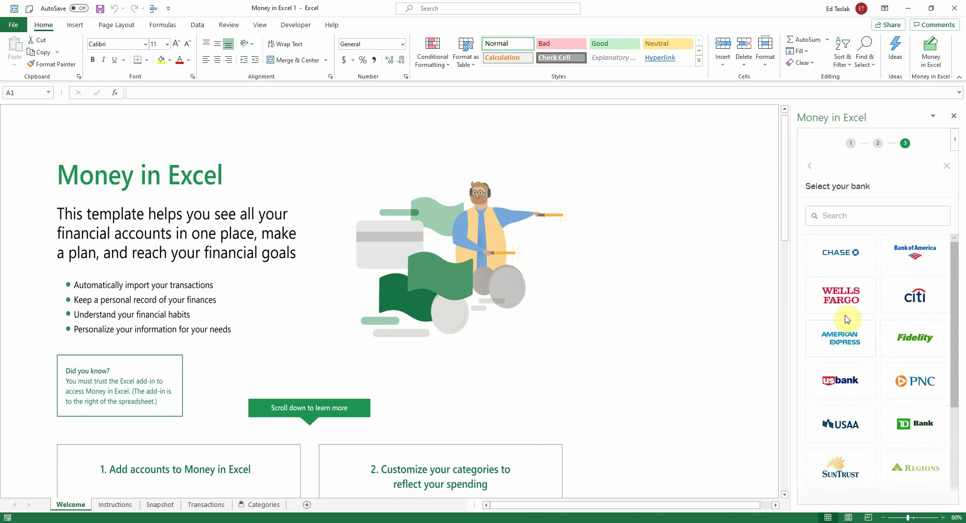
pyautogui.scroll(-3, 865, 282)
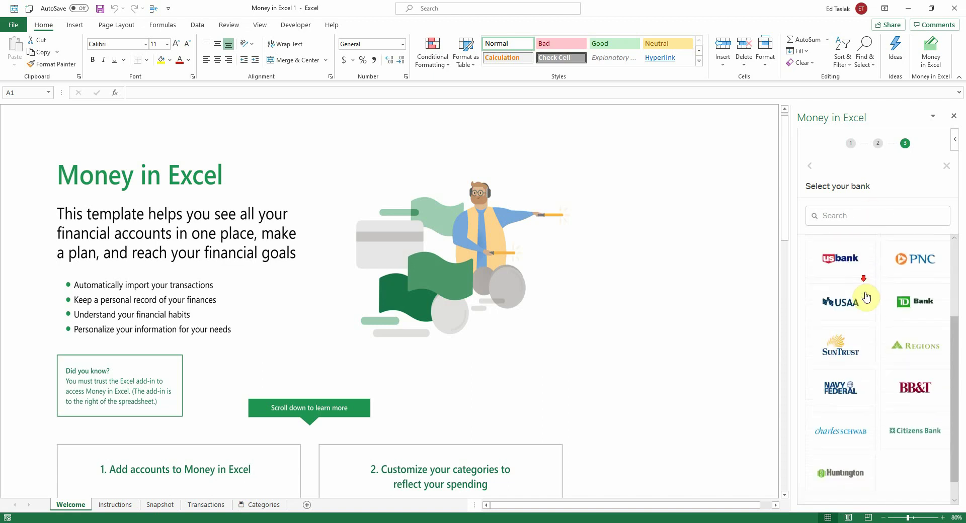
pyautogui.scroll(3, 874, 347)
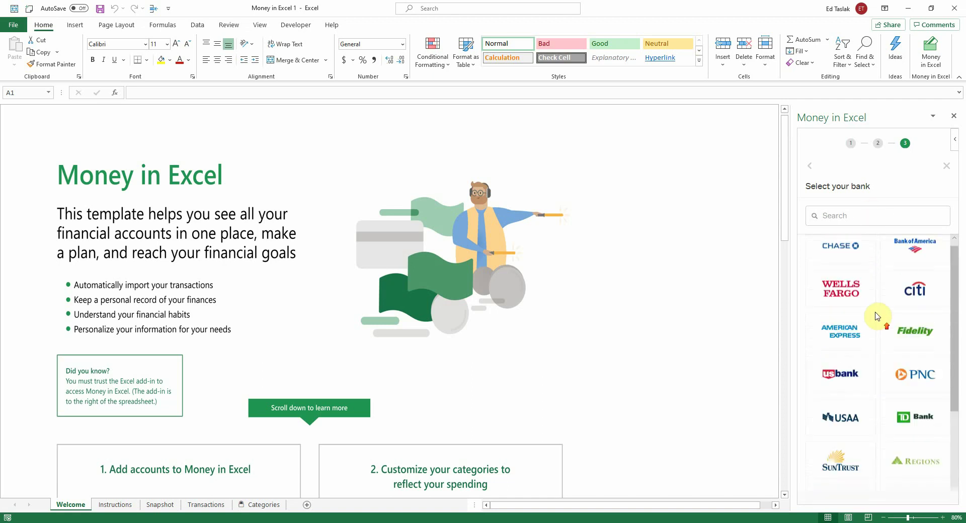
pyautogui.click(867, 216)
pyautogui.click(888, 240)
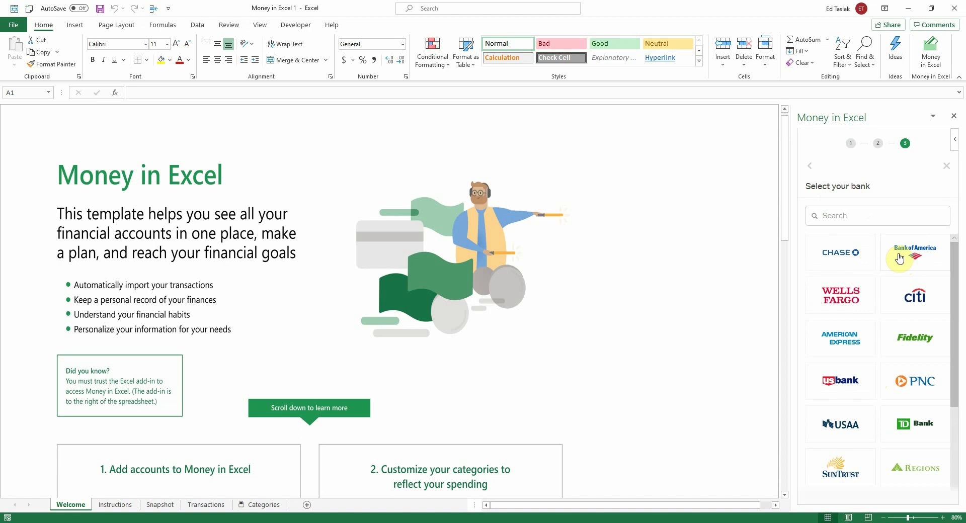
pyautogui.click(909, 260)
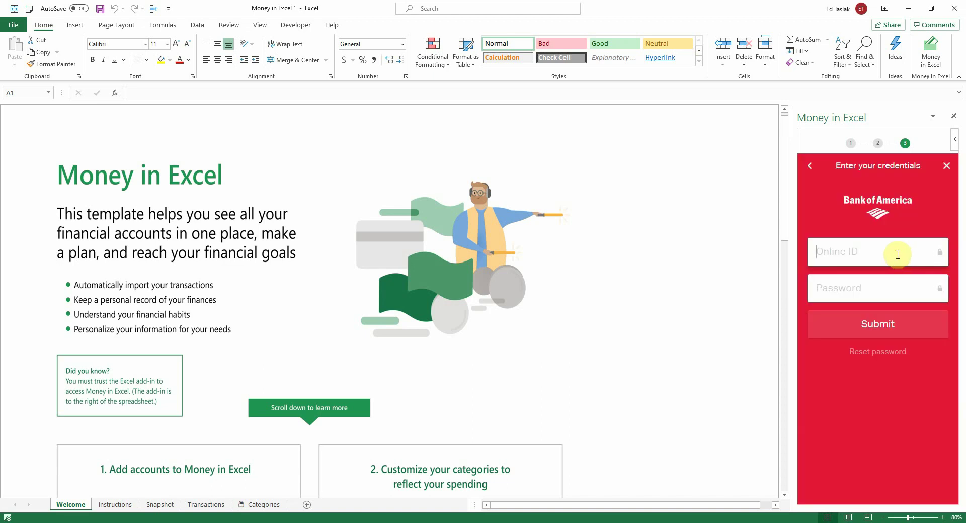
pyautogui.write('e')
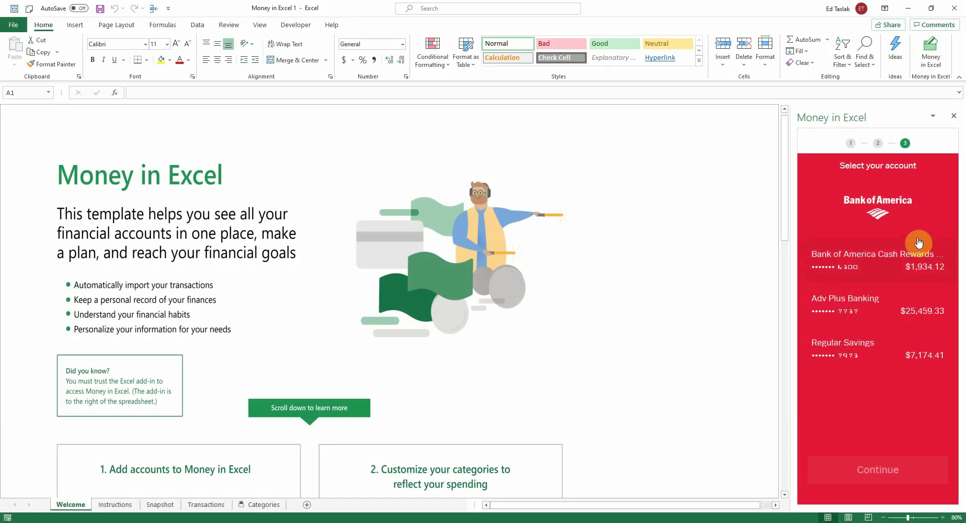
# Step: Select the Cash Rewards, Adv Plus Banking and Regular Savings accounts and link them to the workbook
pyautogui.click(898, 266)
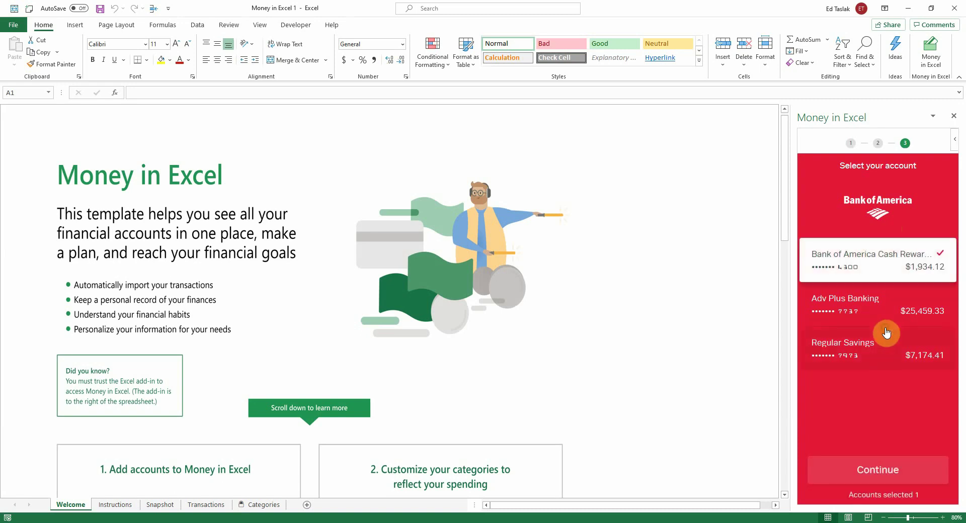
pyautogui.click(899, 304)
pyautogui.click(906, 352)
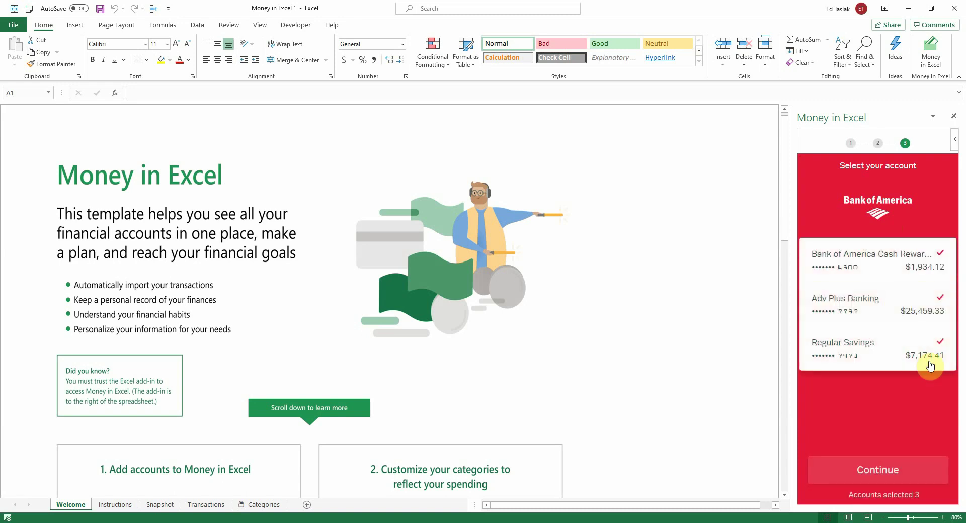
pyautogui.click(893, 468)
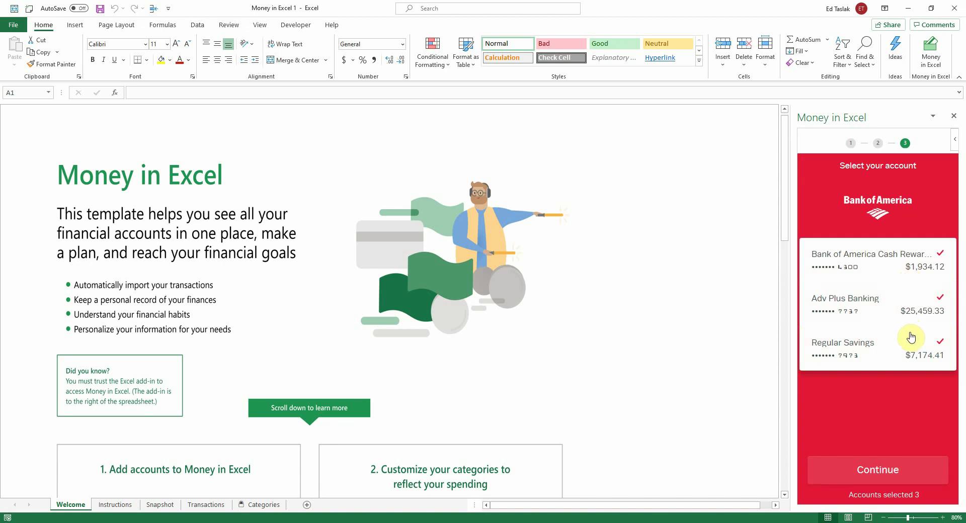
pyautogui.click(902, 468)
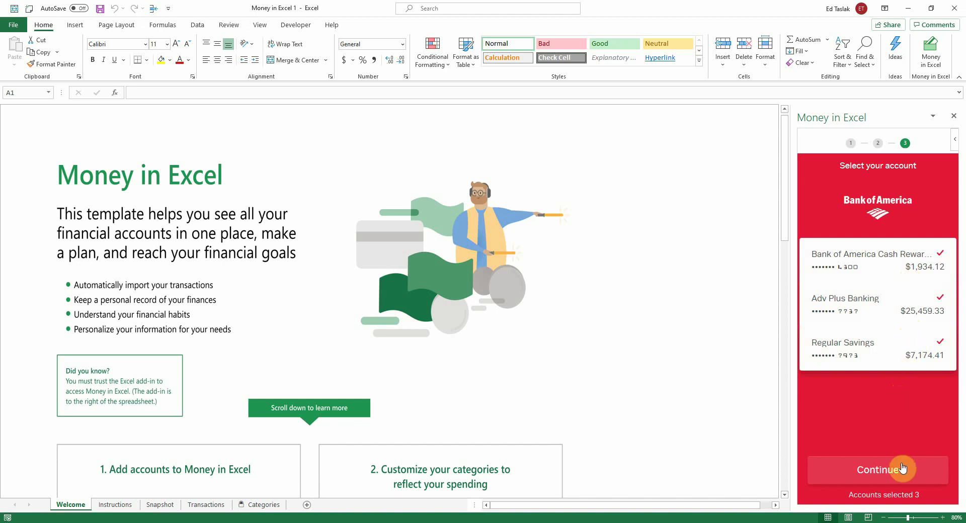
pyautogui.click(884, 476)
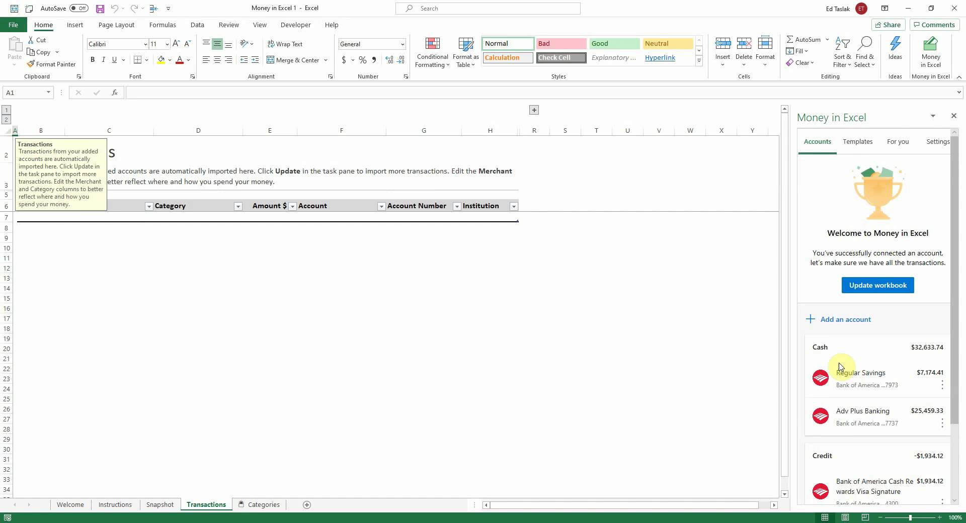
# Step: Add another institution through Plaid to link the FedLoan Servicing loan accounts
pyautogui.click(838, 321)
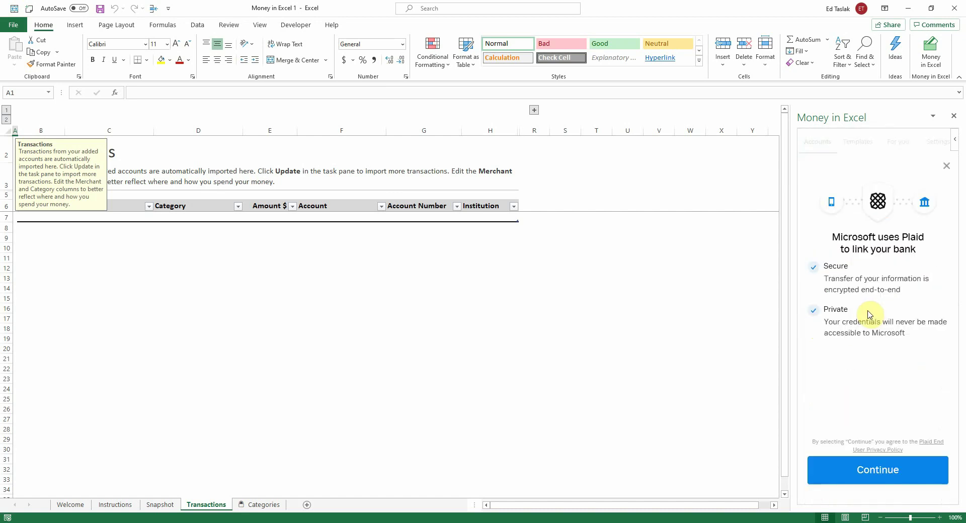
pyautogui.click(884, 469)
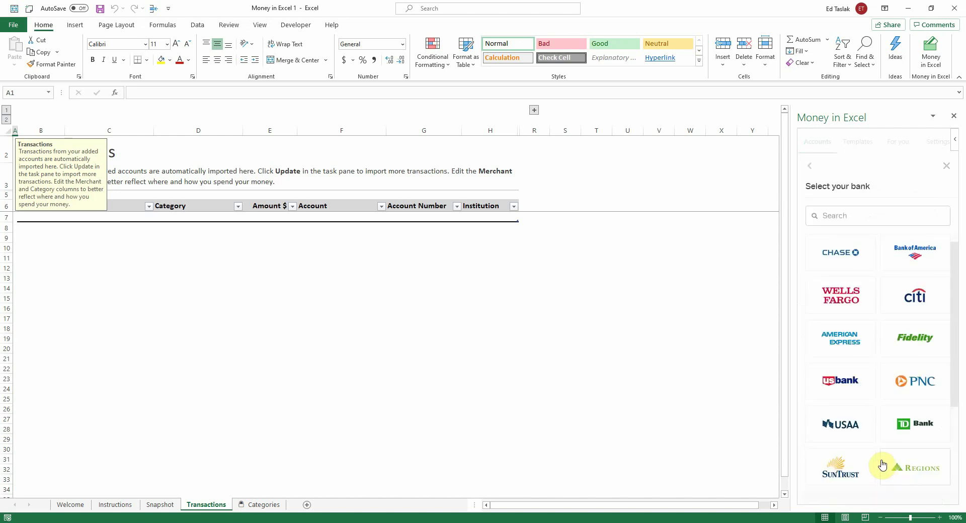
pyautogui.click(884, 213)
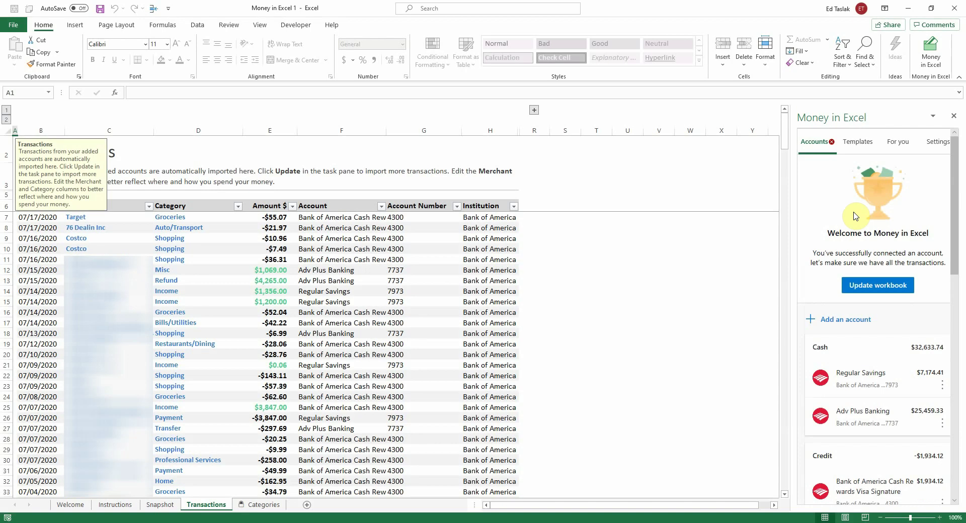
# Step: Look through the linked cash, credit and loan accounts, and update the workbook with their transactions
pyautogui.scroll(-7, 854, 217)
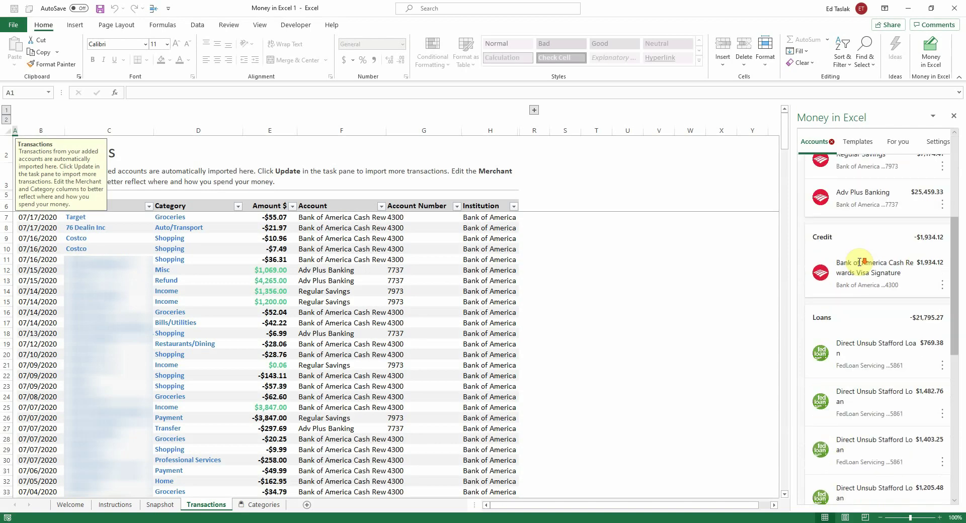
pyautogui.scroll(7, 846, 250)
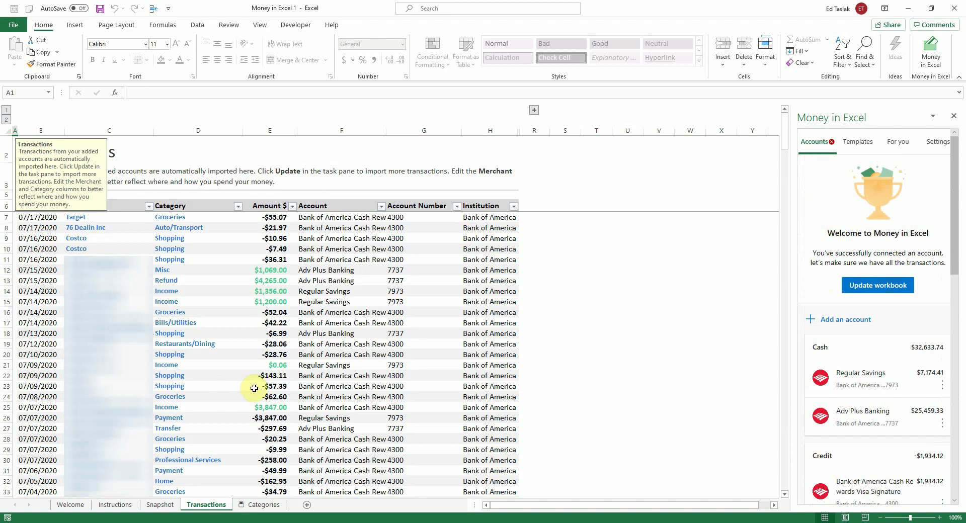
pyautogui.click(891, 290)
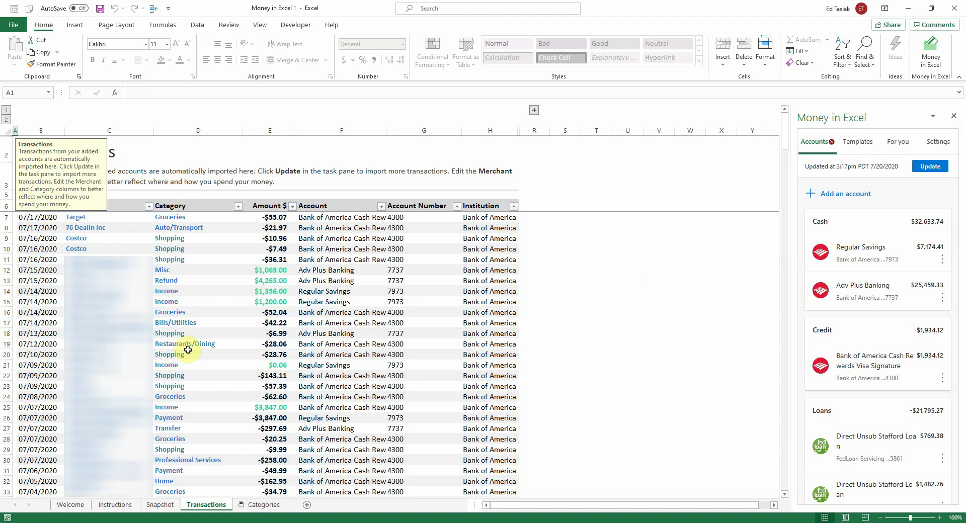
# Step: On the Categories sheet, review the default categories and add a custom category Gas with type Expense in row 25
pyautogui.click(260, 505)
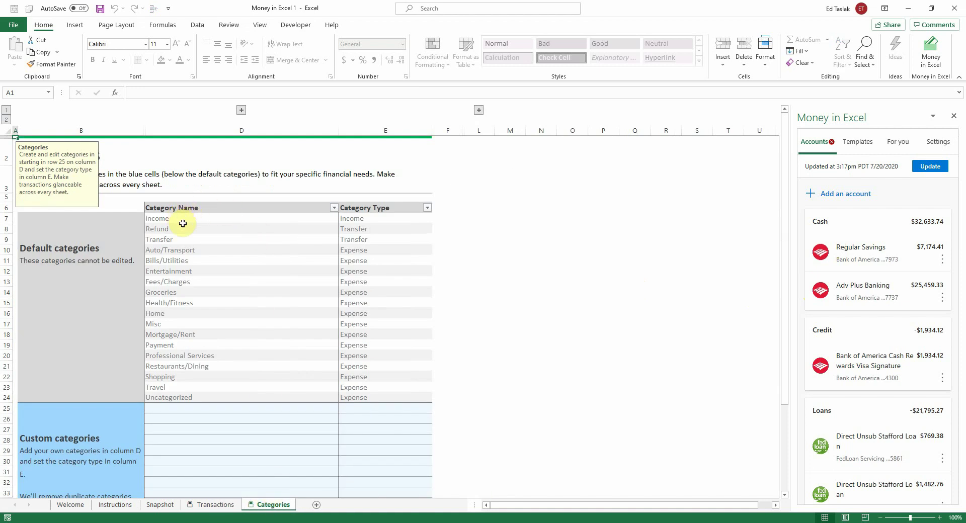
pyautogui.moveTo(180, 219); pyautogui.dragTo(162, 399)
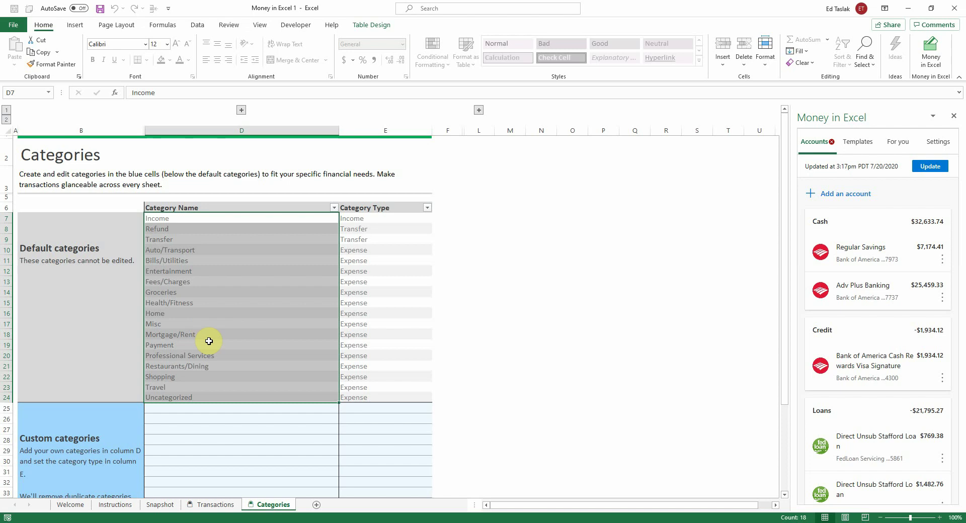
pyautogui.click(186, 411)
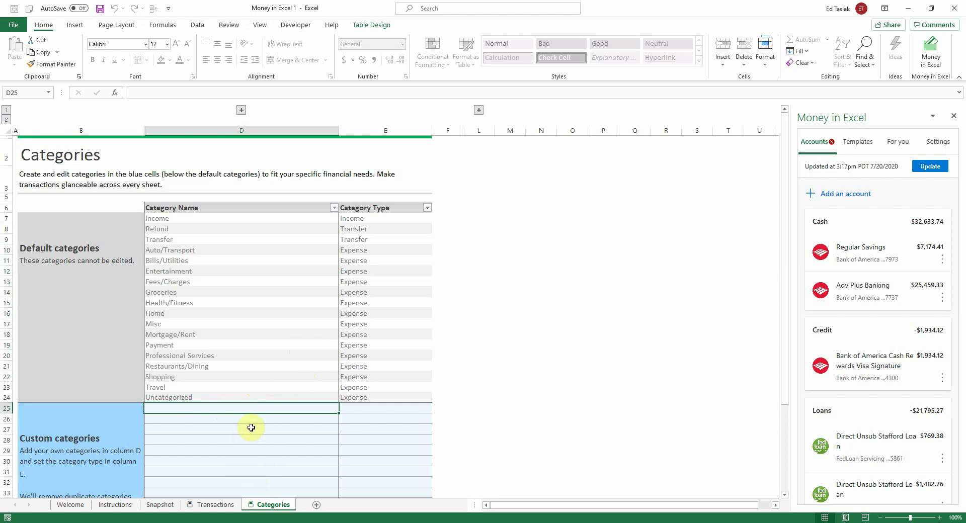
pyautogui.write('Gas')
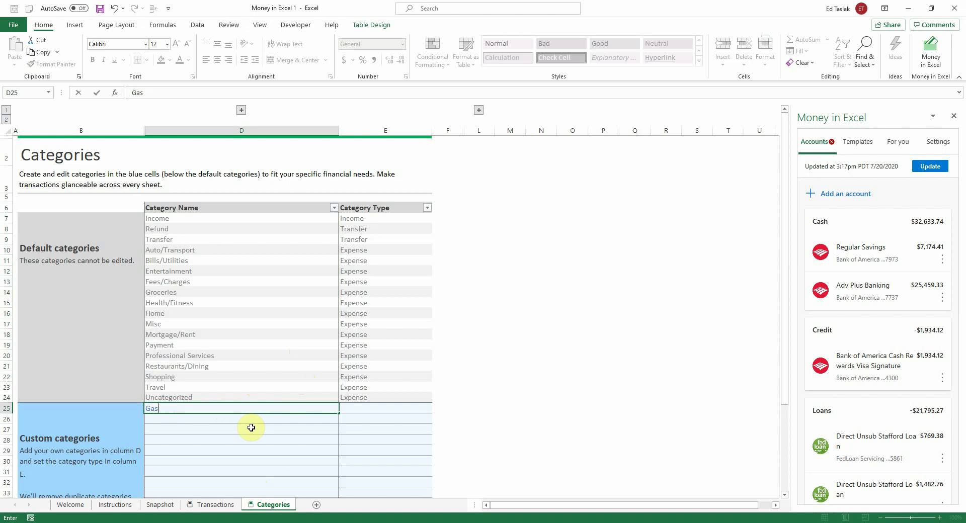
pyautogui.click(406, 409)
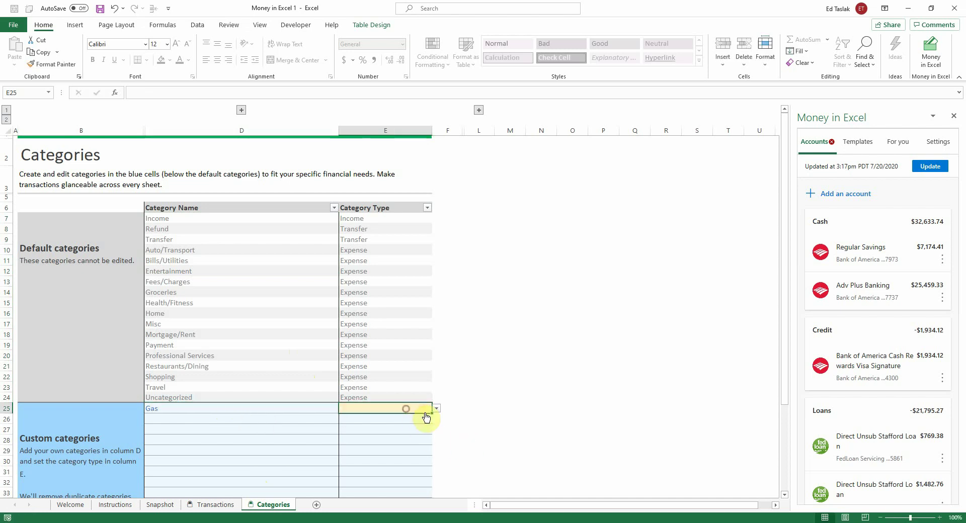
pyautogui.click(437, 409)
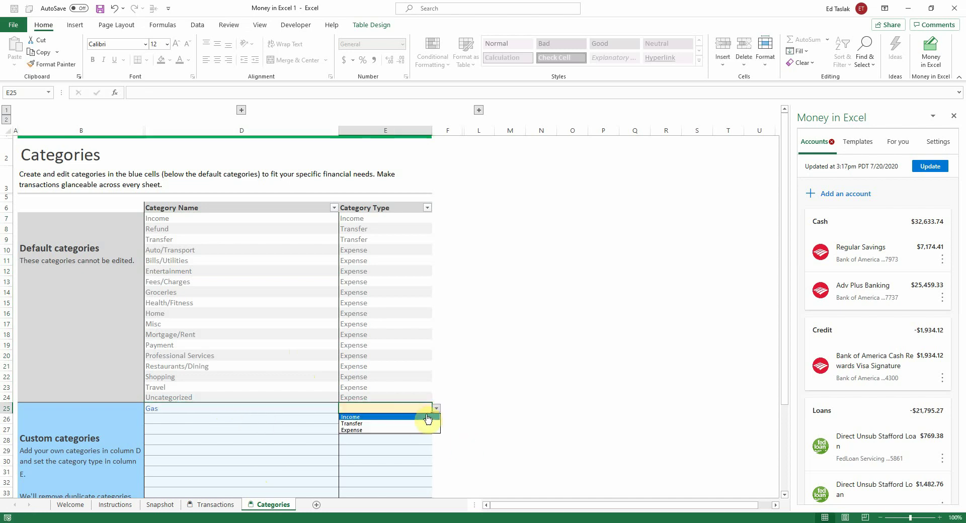
pyautogui.click(396, 431)
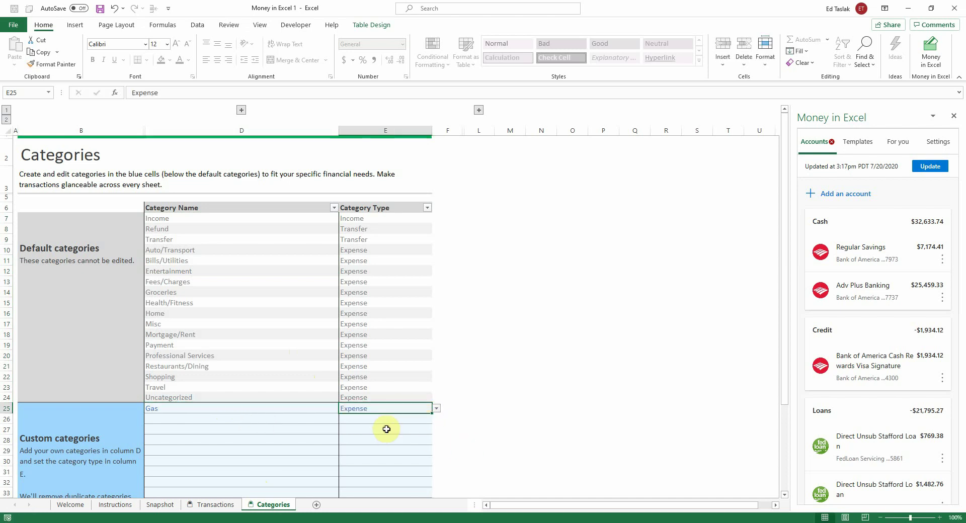
# Step: On the Transactions sheet, change the category of the 07/17/2020 76 Dealin Inc transaction to Gas
pyautogui.click(216, 505)
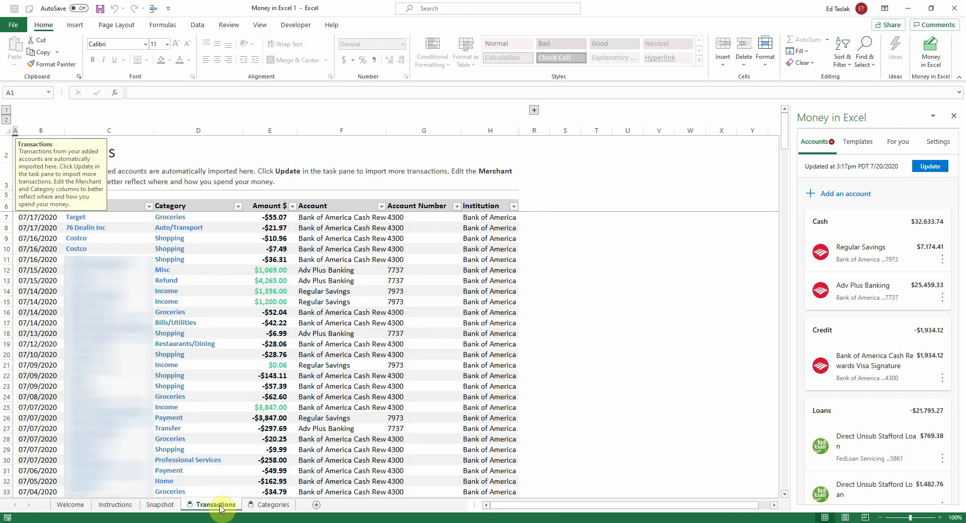
pyautogui.click(102, 229)
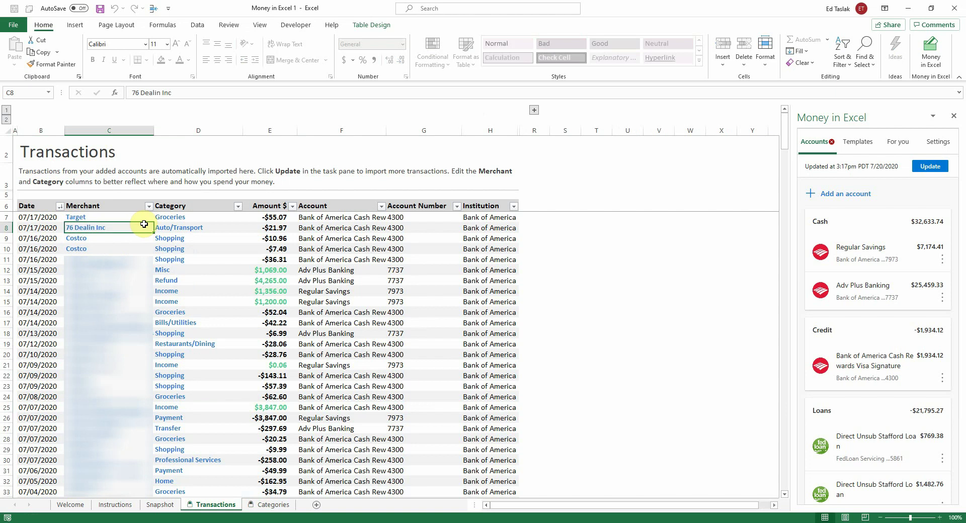
pyautogui.click(239, 229)
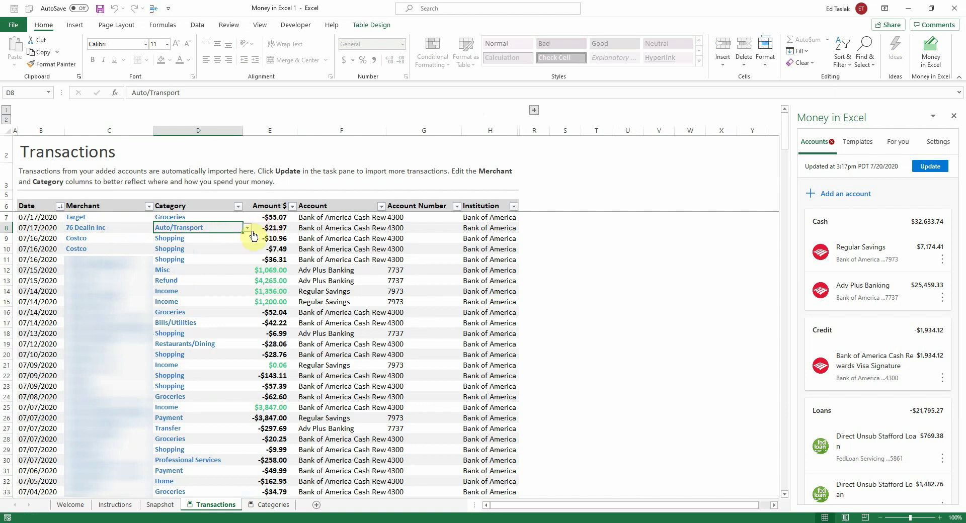
pyautogui.click(247, 229)
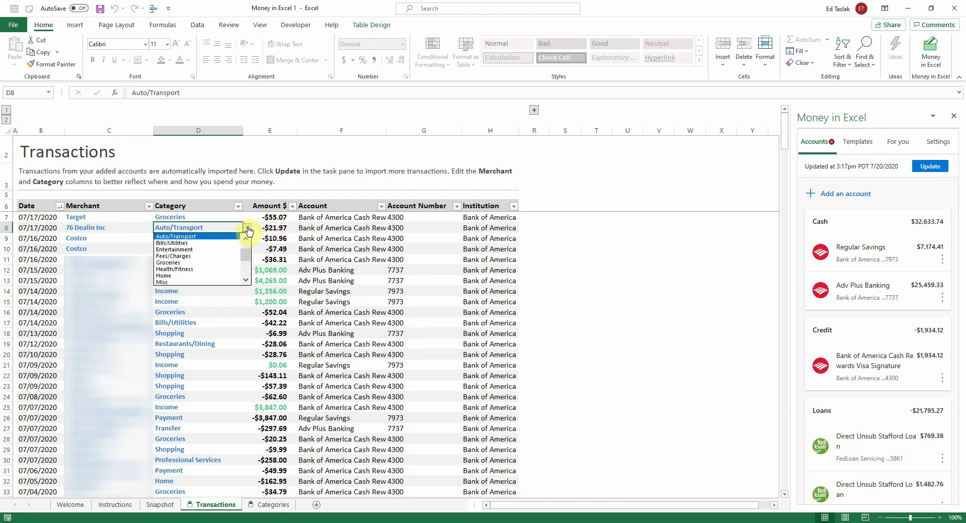
pyautogui.click(246, 280)
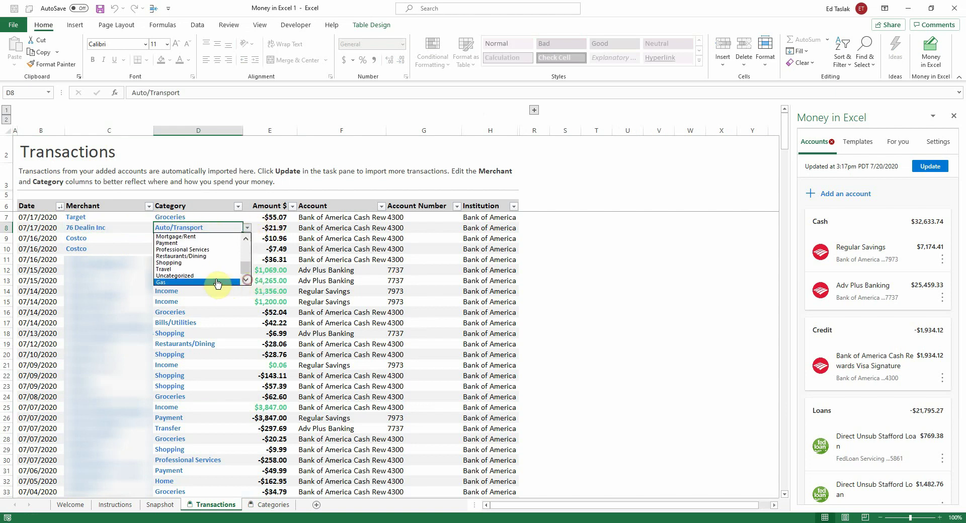
pyautogui.click(218, 283)
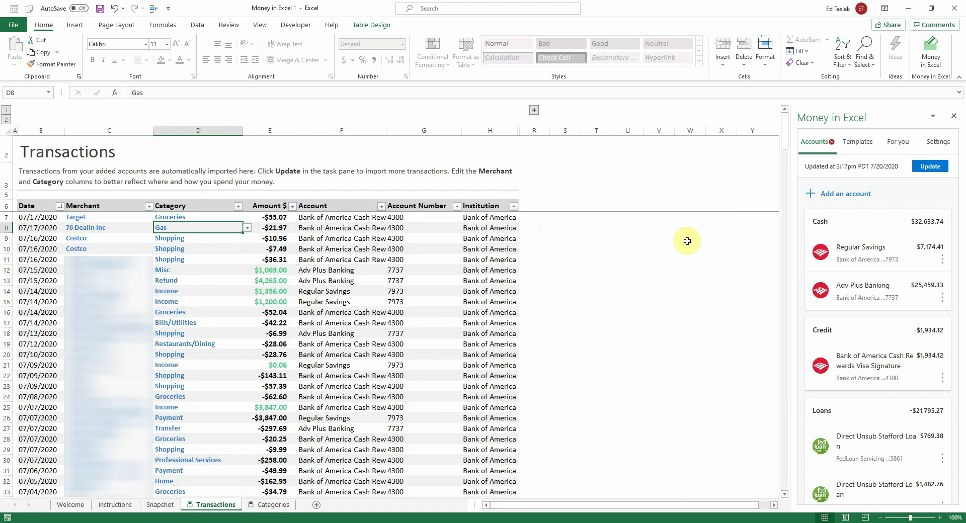
# Step: Review the personalized spending insights and the account management, communications and support settings of Money in Excel
pyautogui.click(900, 149)
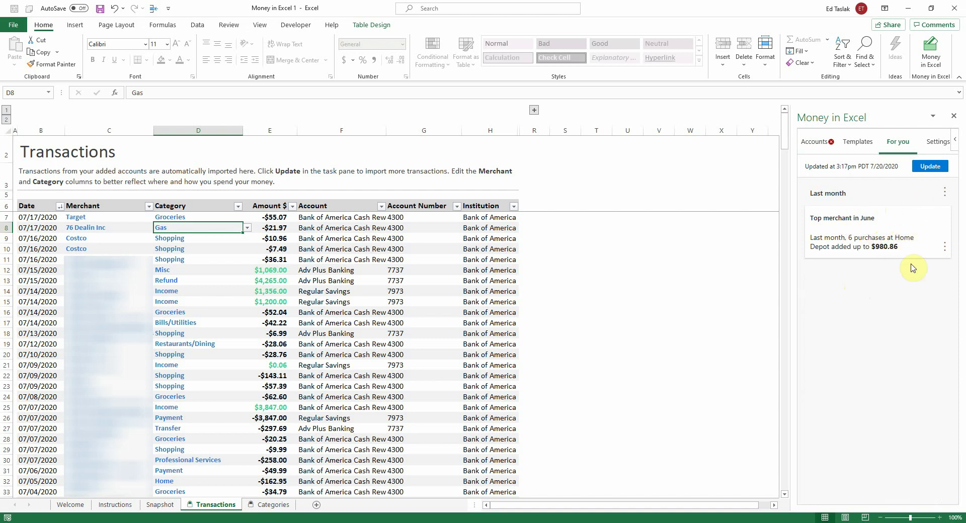
pyautogui.click(939, 143)
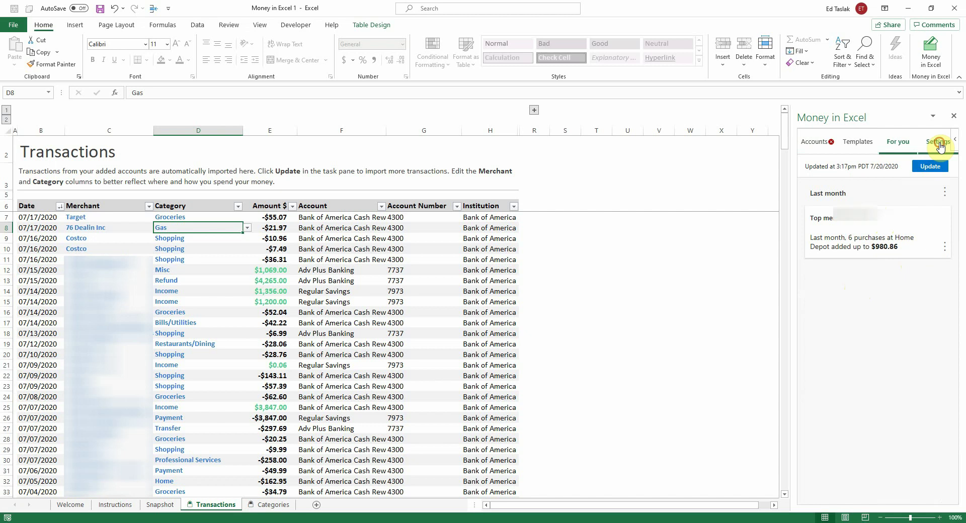
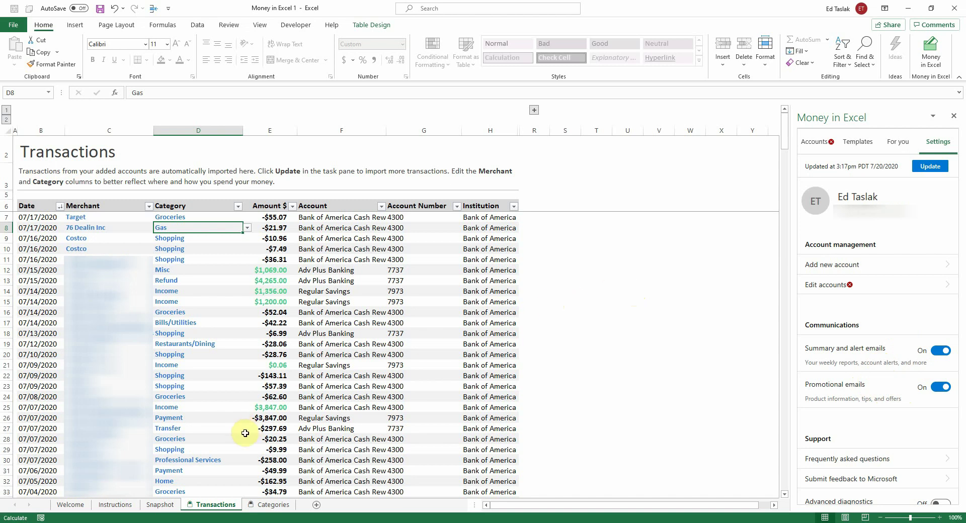
# Step: On the Snapshot sheet, set the month to July 2020 and examine the top spending categories and cumulative spending charts
pyautogui.click(161, 506)
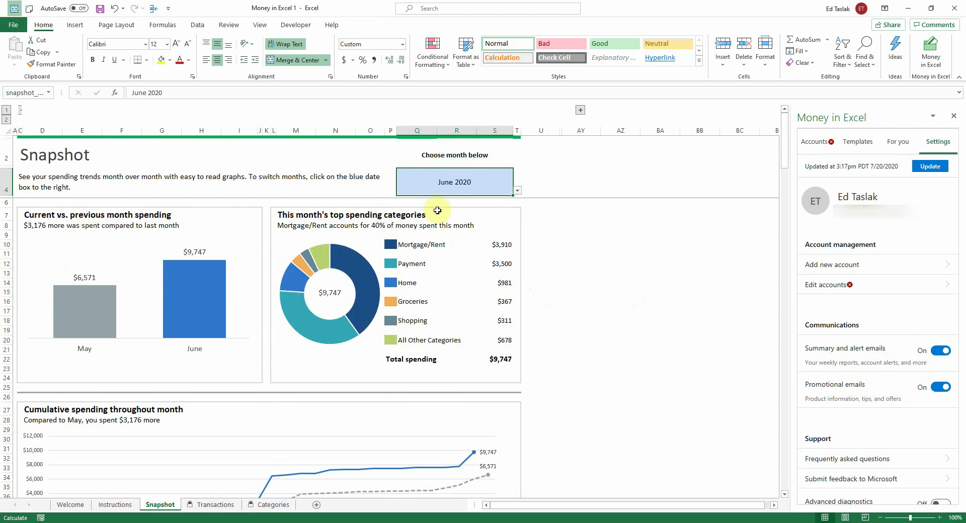
pyautogui.click(517, 190)
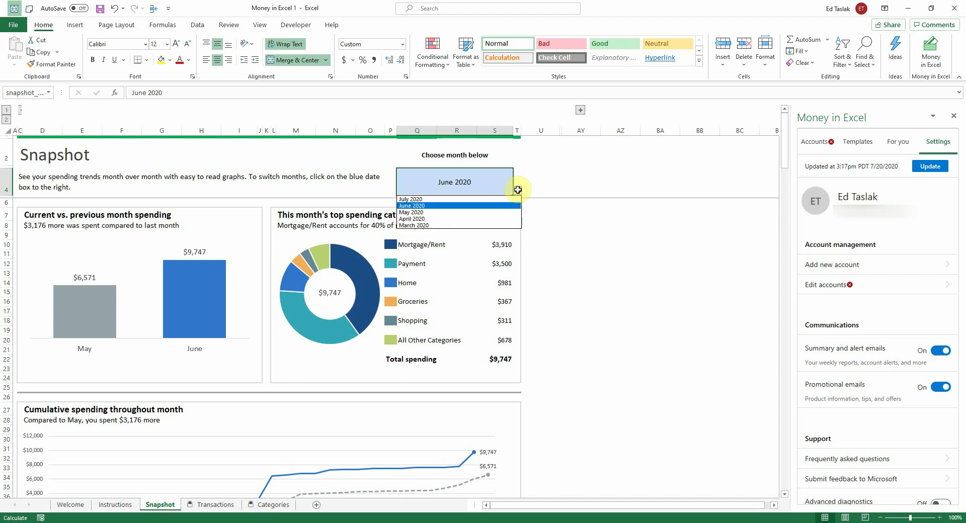
pyautogui.click(473, 199)
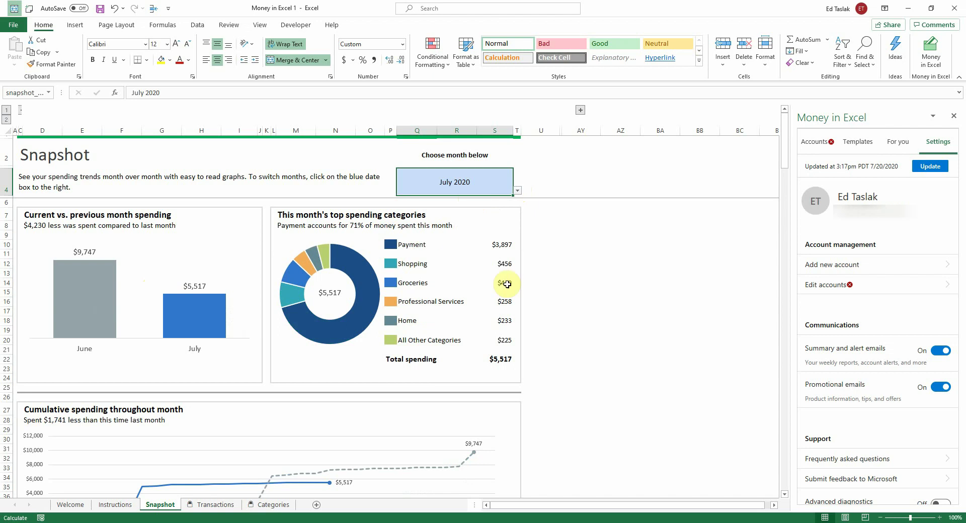
pyautogui.moveTo(370, 291)
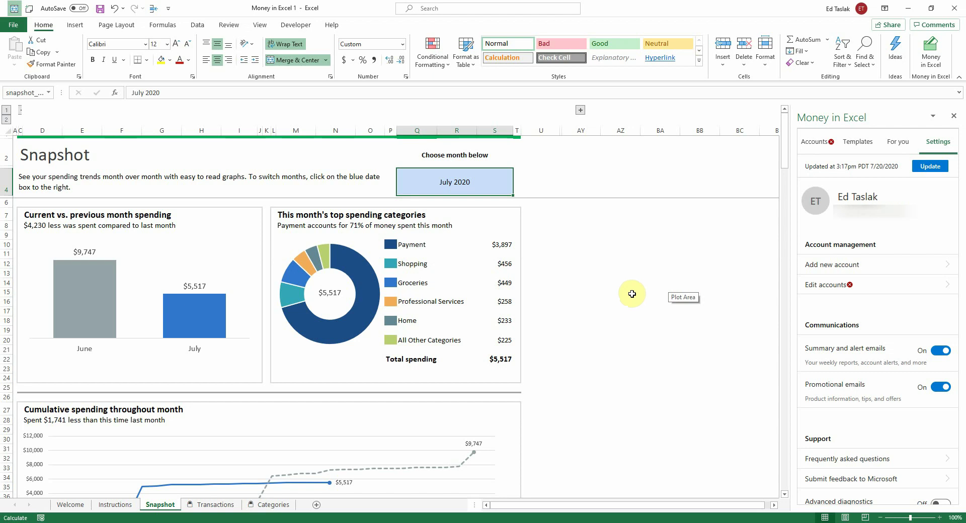
pyautogui.scroll(-1, 352, 310)
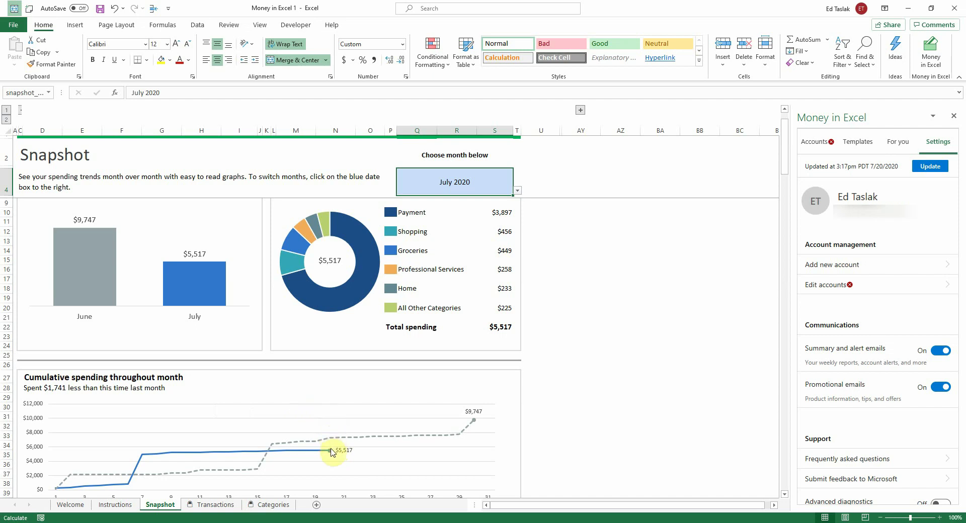
pyautogui.moveTo(331, 452)
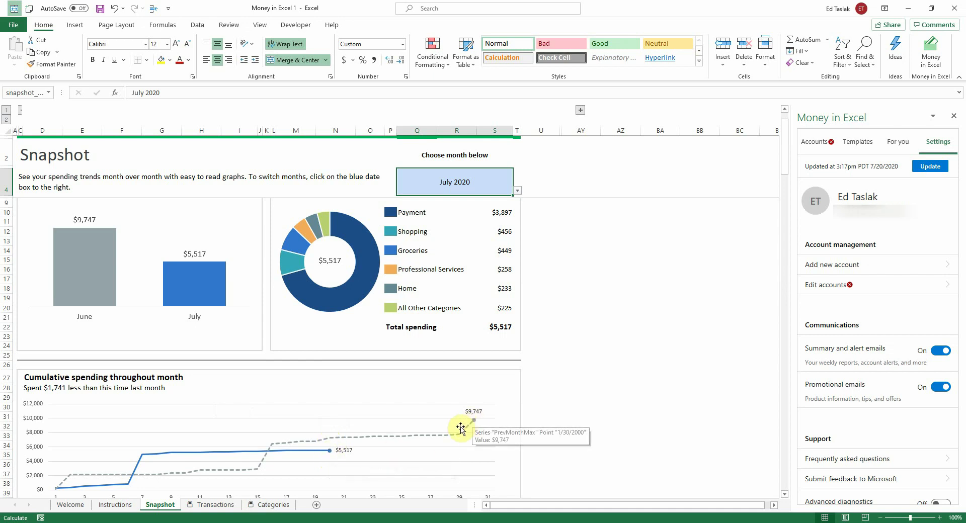
pyautogui.moveTo(414, 433)
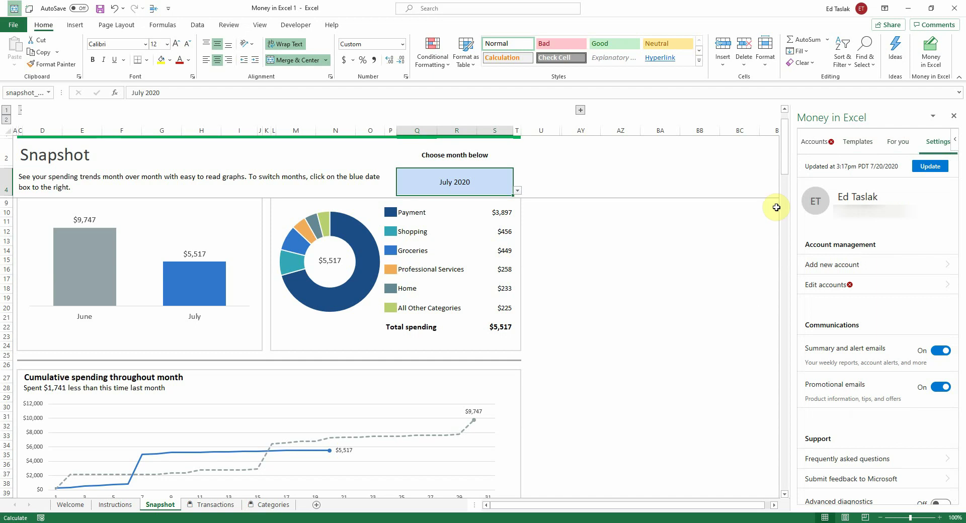
# Step: Show the additional Money in Excel templates available for the workbook
pyautogui.click(858, 142)
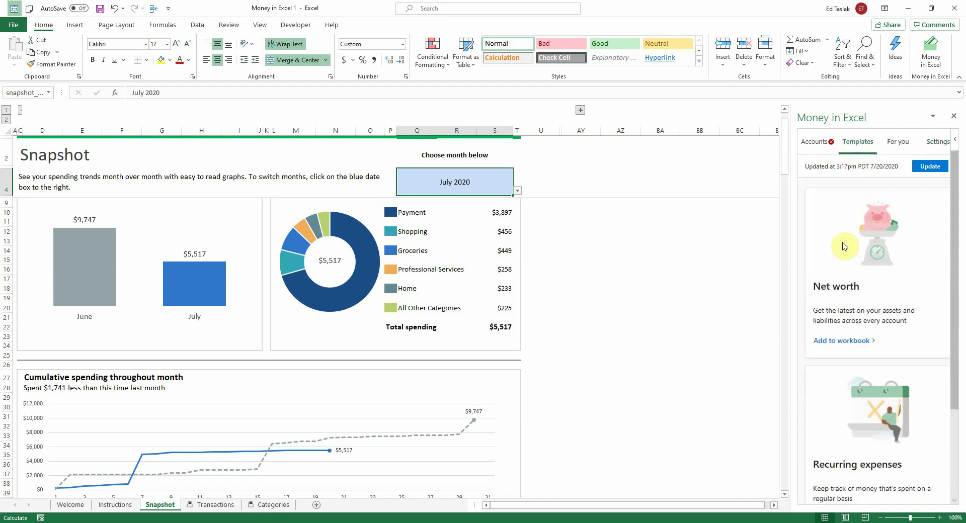